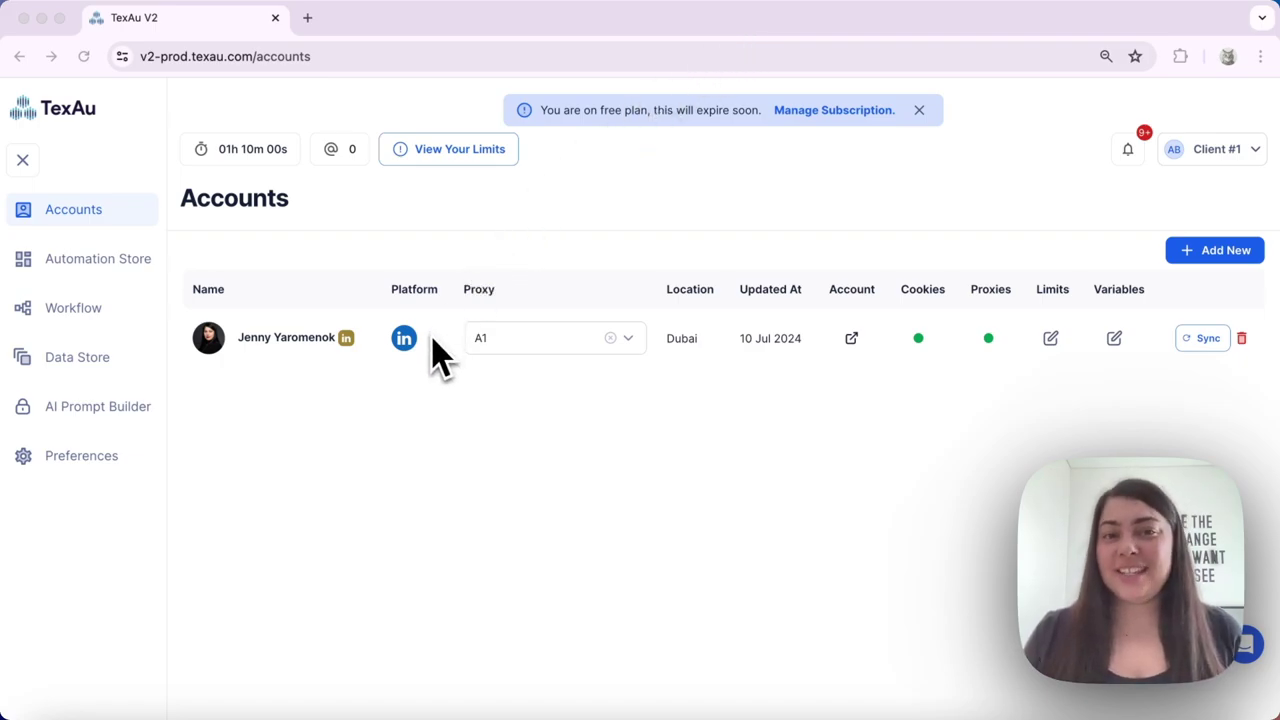
- Open Preferences to view the workspace's users list with its single owner account
{"action": "left_click", "coordinate": [70, 470]}
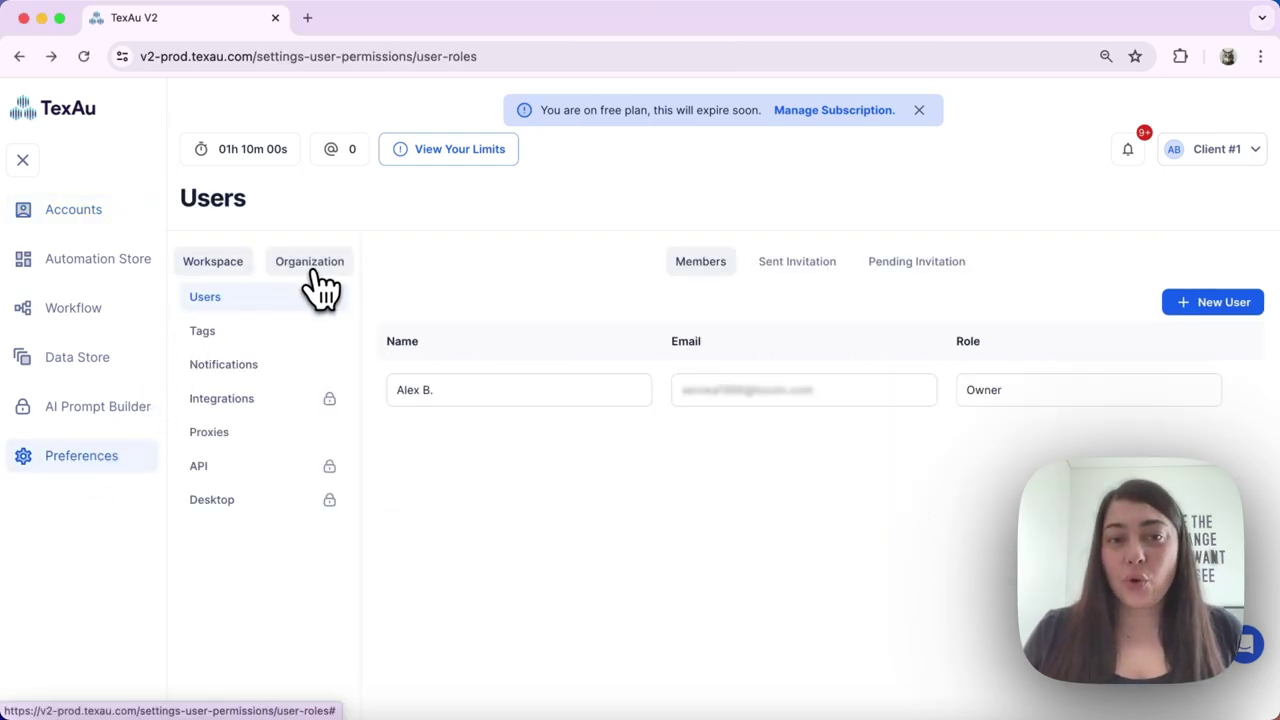
- Open the Organization settings' Subscription & Billing page showing the Starter to Agency plans
{"action": "left_click", "coordinate": [315, 275]}
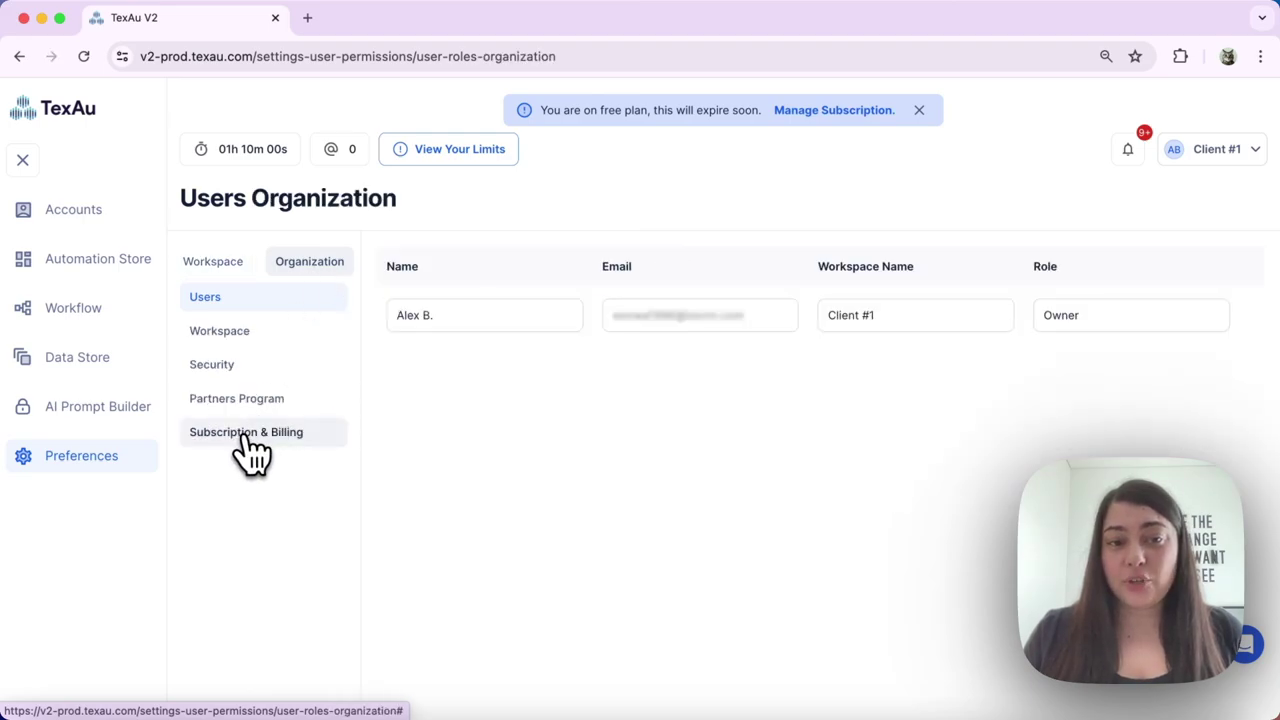
{"action": "left_click", "coordinate": [251, 450]}
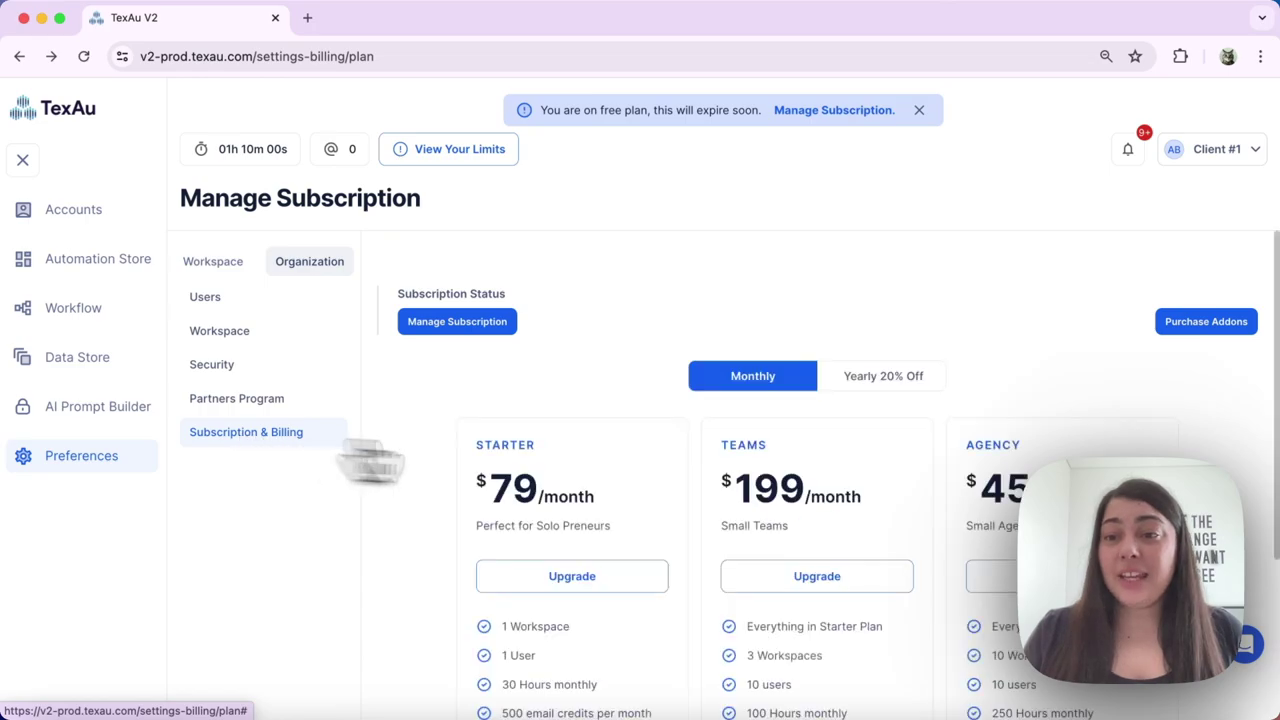
- Show the purchasable add-ons: execution hours, email credits, proxy bandwidth and scraper credits
{"action": "left_click", "coordinate": [1245, 345]}
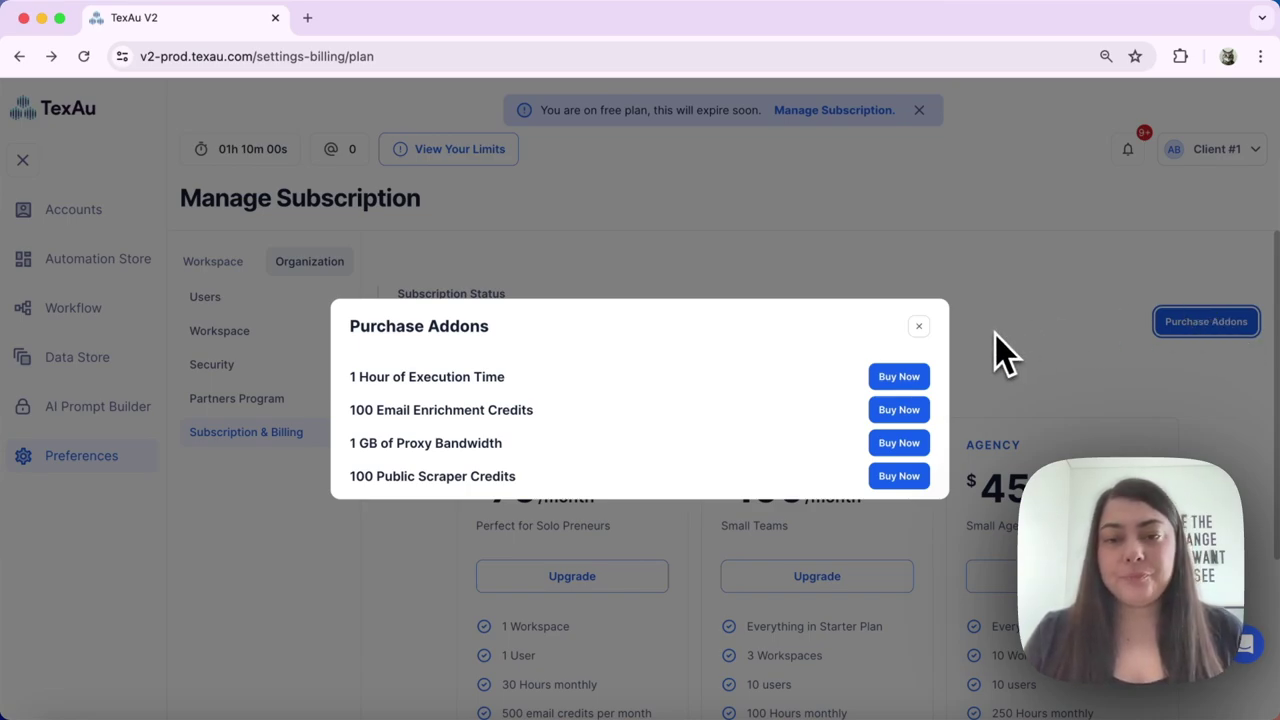
{"action": "left_click", "coordinate": [914, 395]}
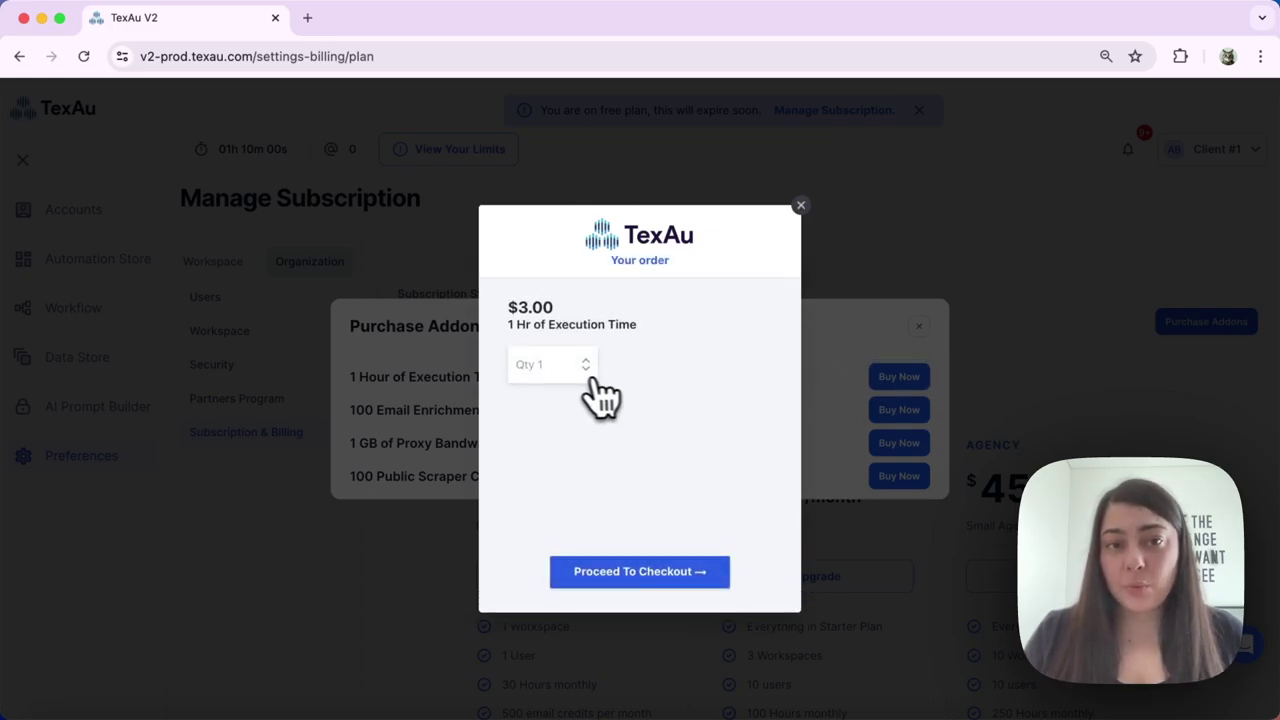
{"action": "left_click", "coordinate": [548, 365]}
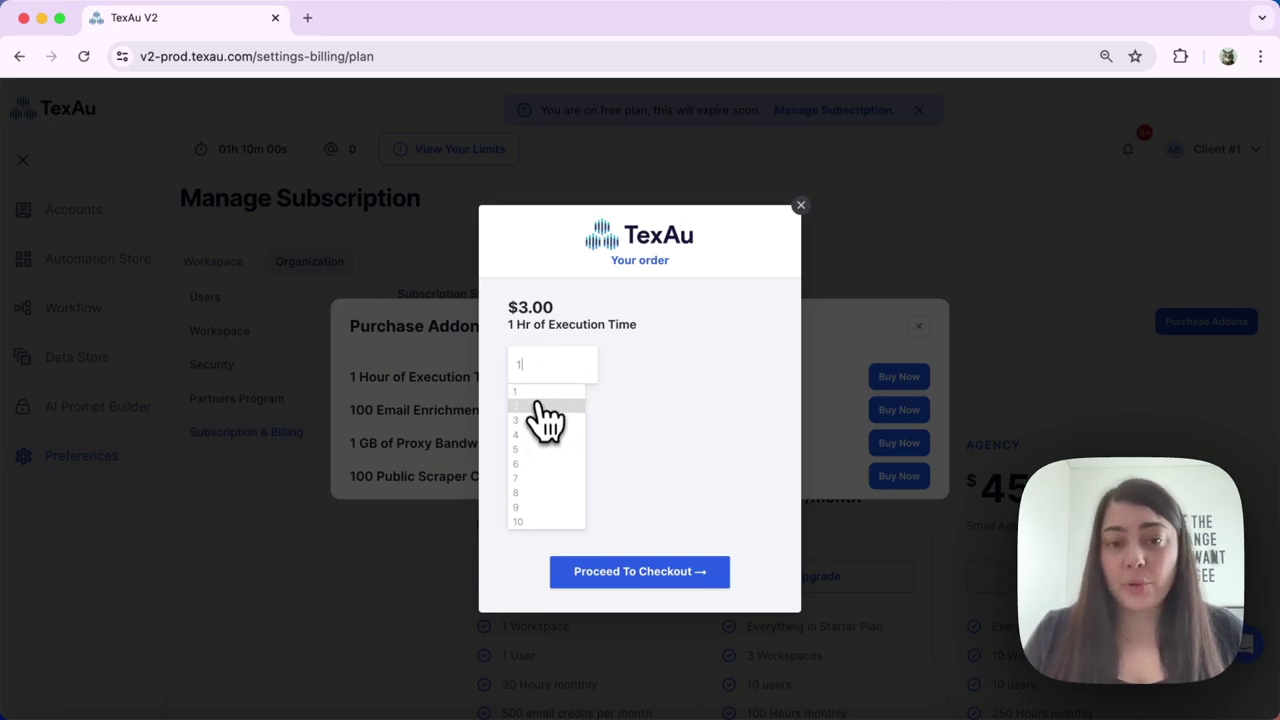
{"action": "left_click", "coordinate": [544, 420]}
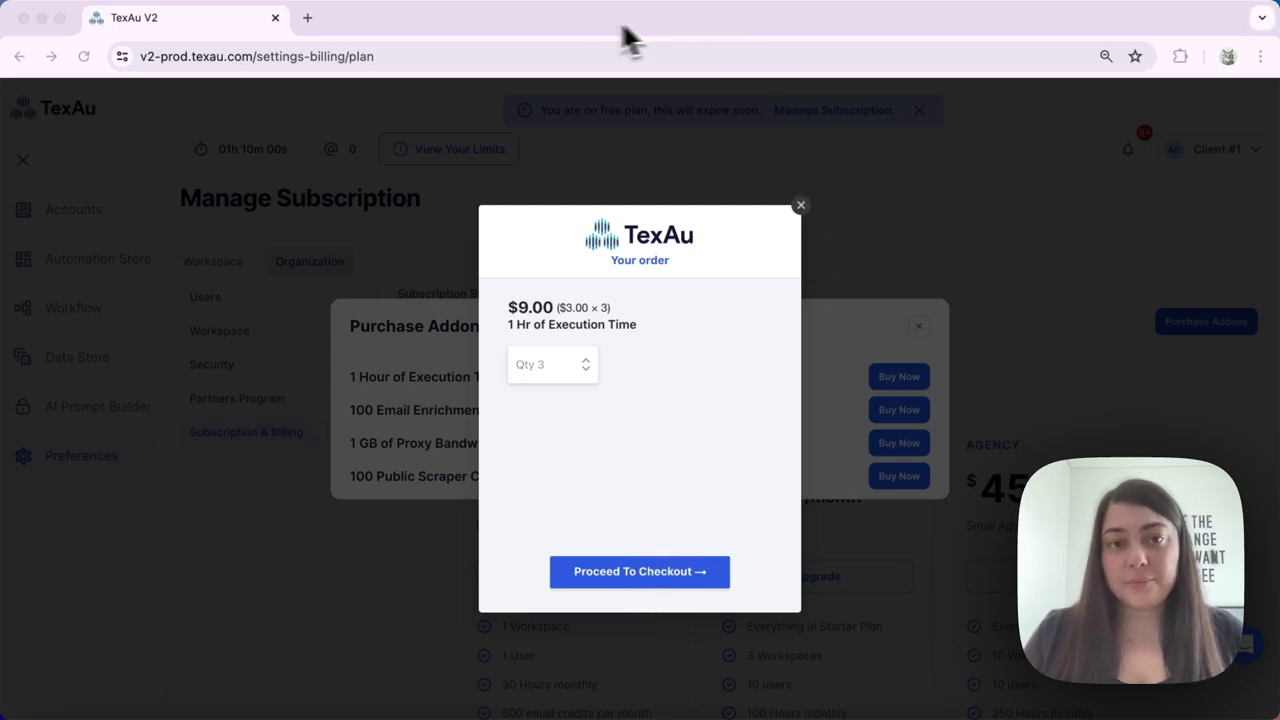
{"action": "left_click", "coordinate": [802, 207]}
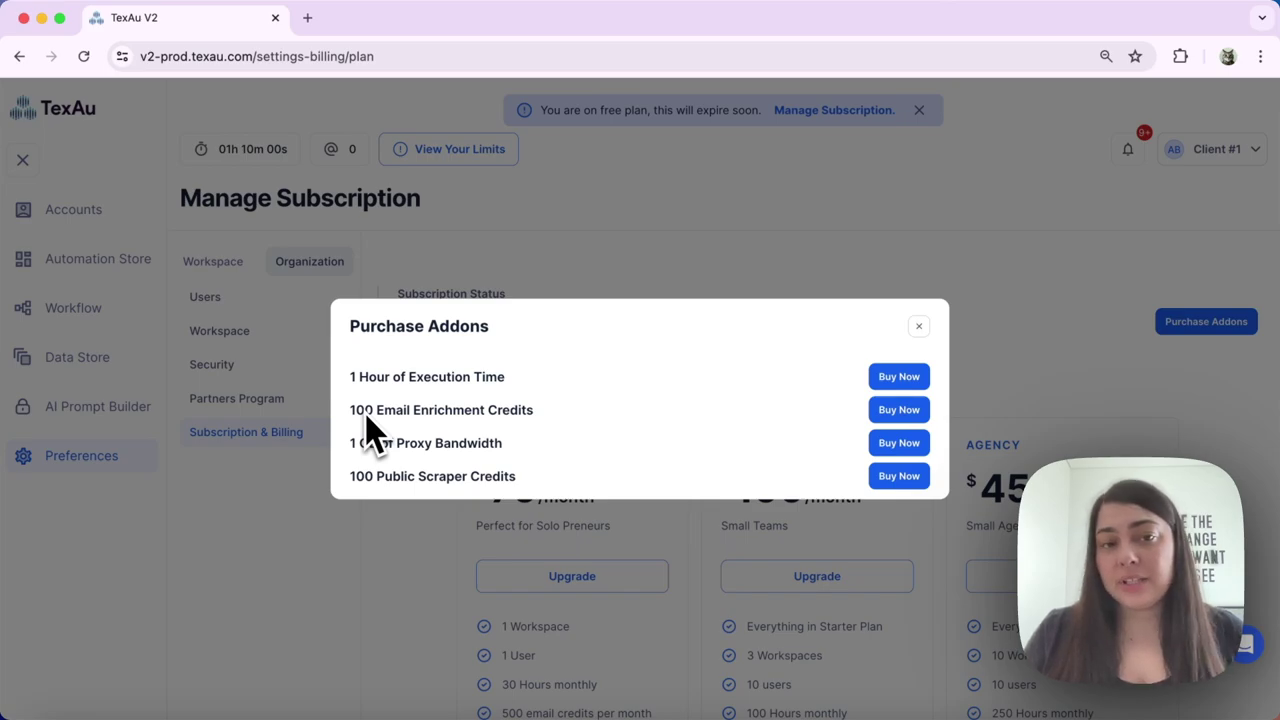
{"action": "left_click", "coordinate": [893, 412]}
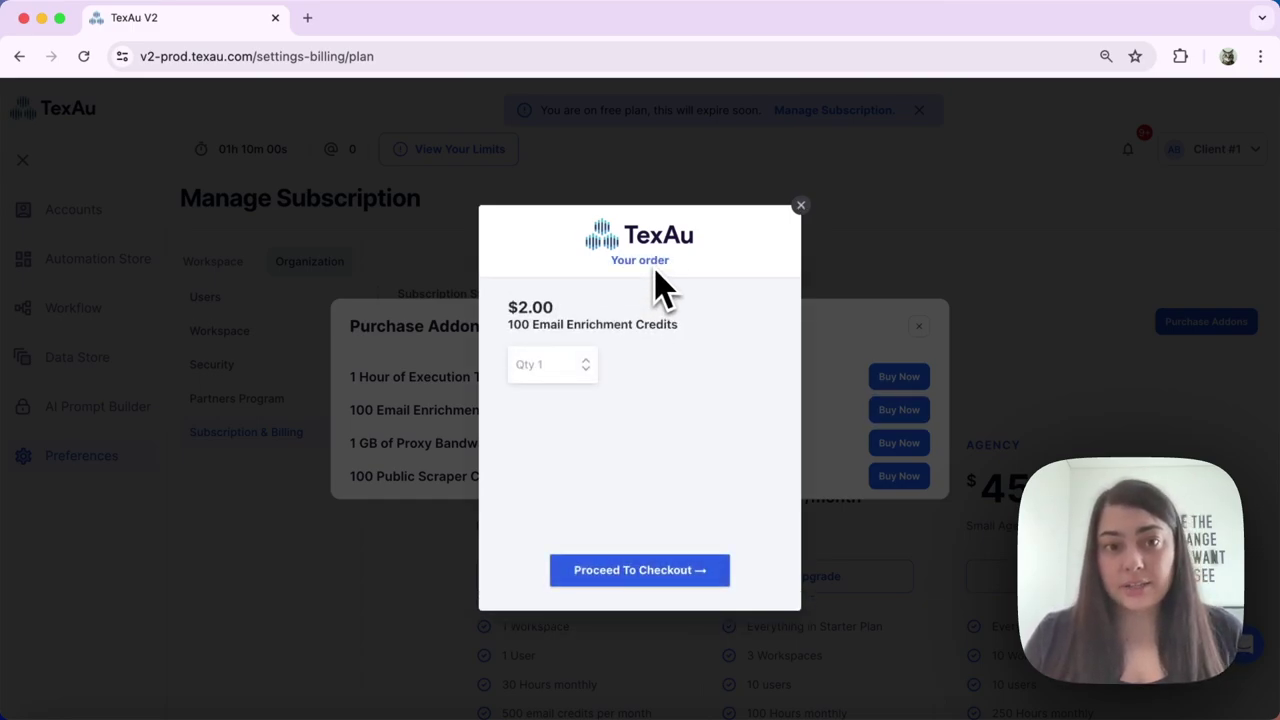
{"action": "left_click", "coordinate": [580, 362]}
{"action": "left_click", "coordinate": [552, 449]}
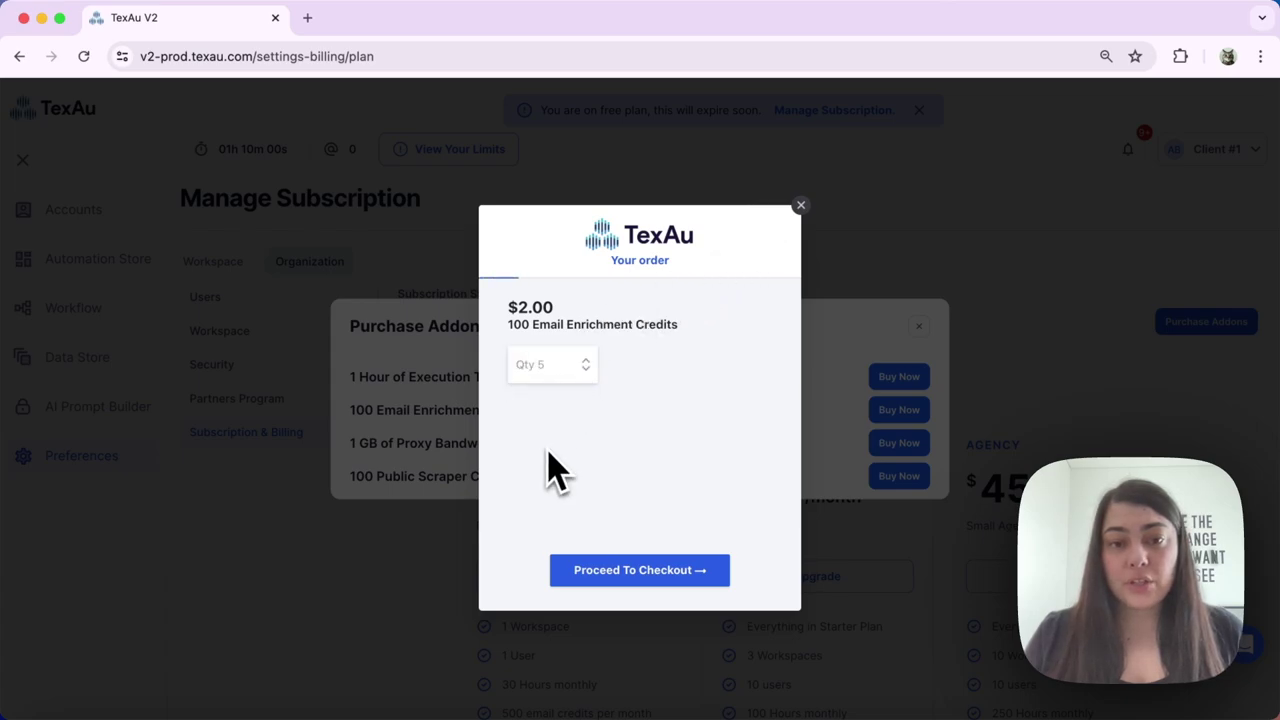
{"action": "left_click", "coordinate": [801, 206]}
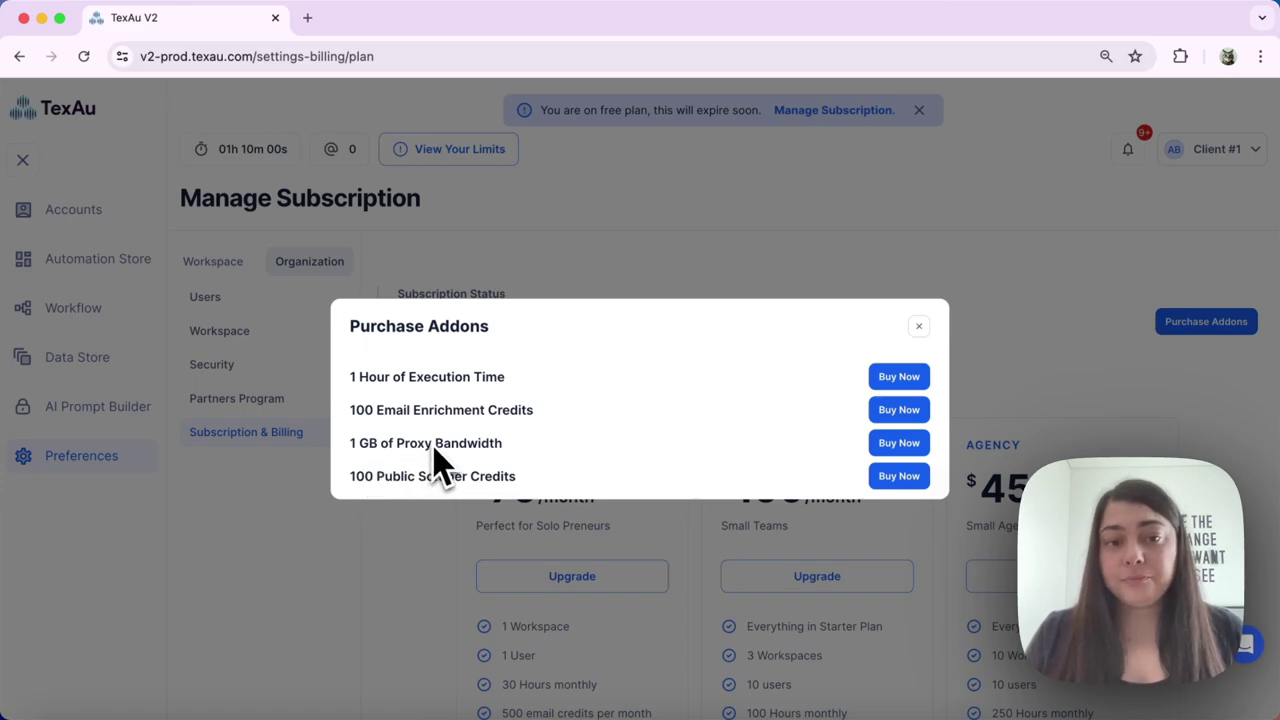
{"action": "left_click", "coordinate": [897, 447]}
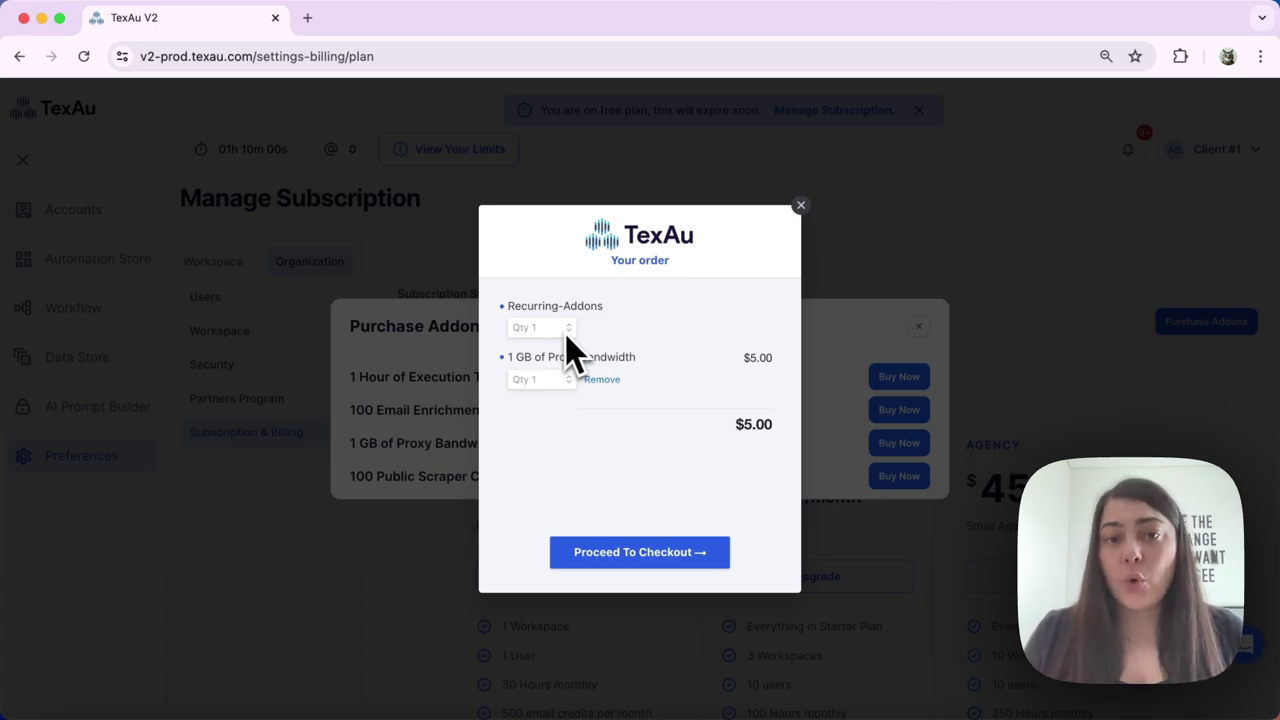
- Set Recurring-Addons quantity to 2 and proxy bandwidth quantity to 2 for $10.00
{"action": "left_click_drag", "start_coordinate": [534, 306], "coordinate": [603, 306]}
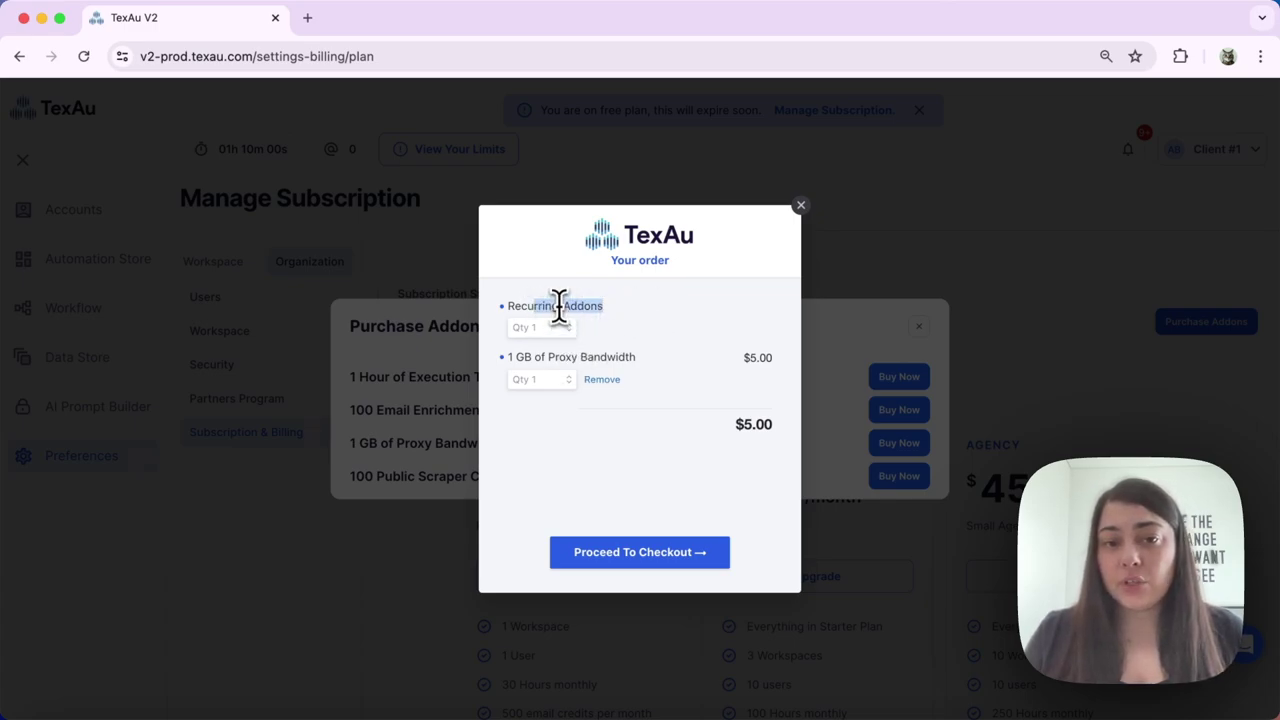
{"action": "left_click", "coordinate": [540, 332]}
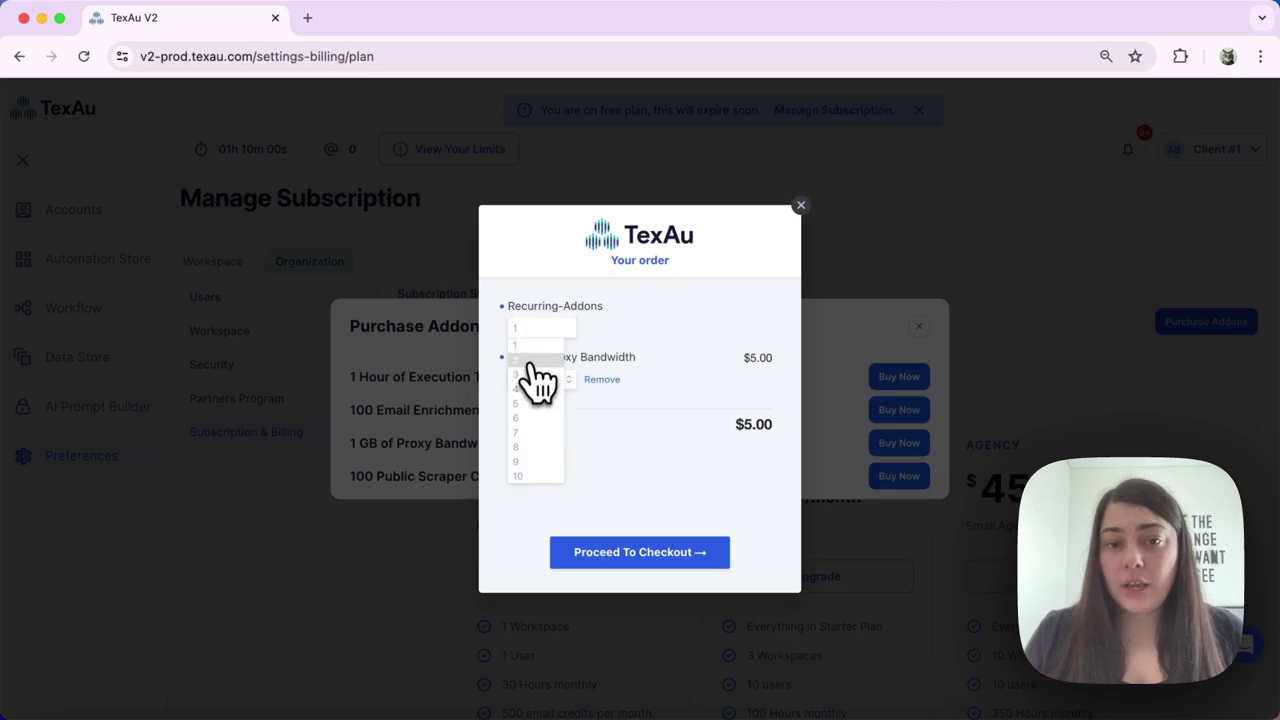
{"action": "left_click", "coordinate": [534, 358]}
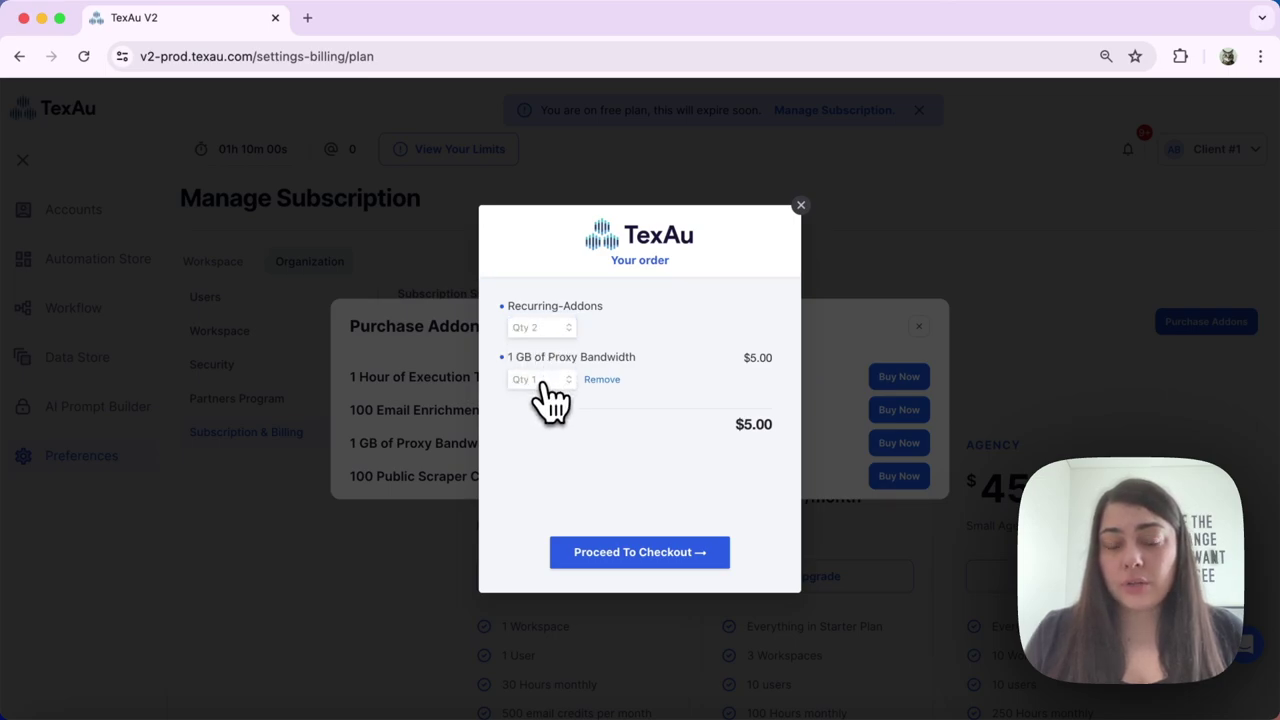
{"action": "left_click", "coordinate": [550, 392]}
{"action": "left_click", "coordinate": [545, 310]}
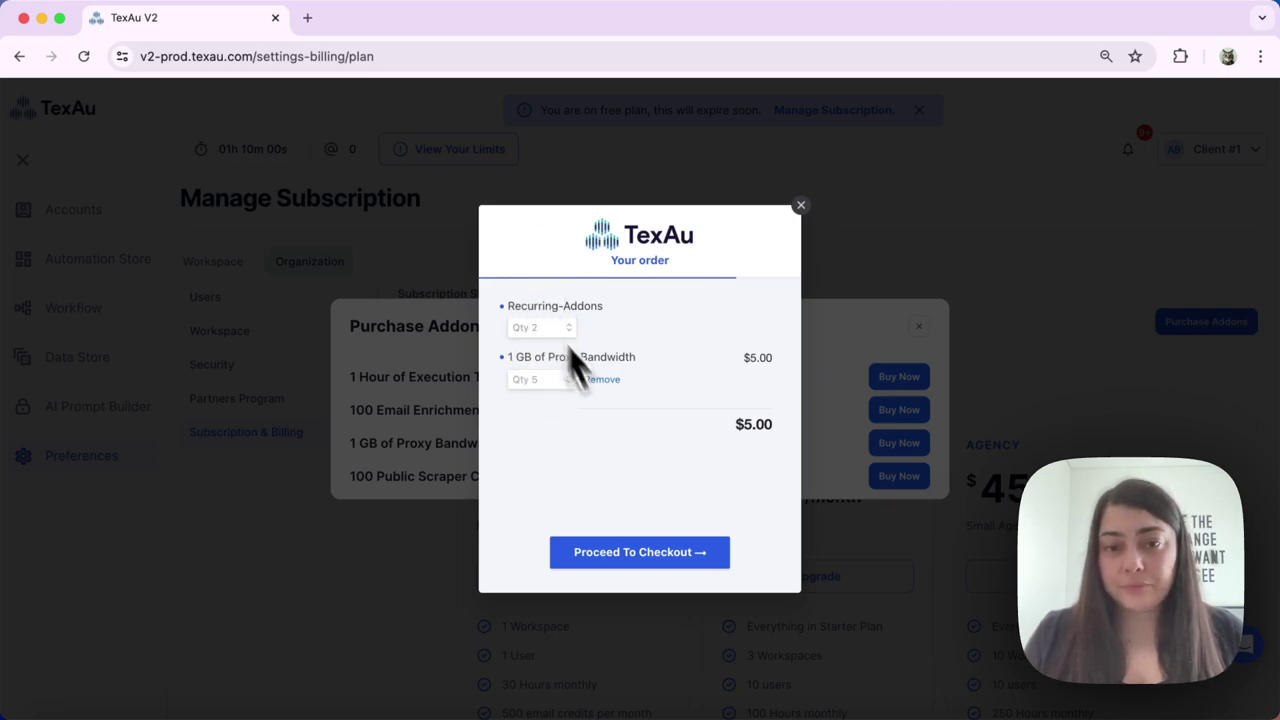
{"action": "left_click", "coordinate": [575, 398]}
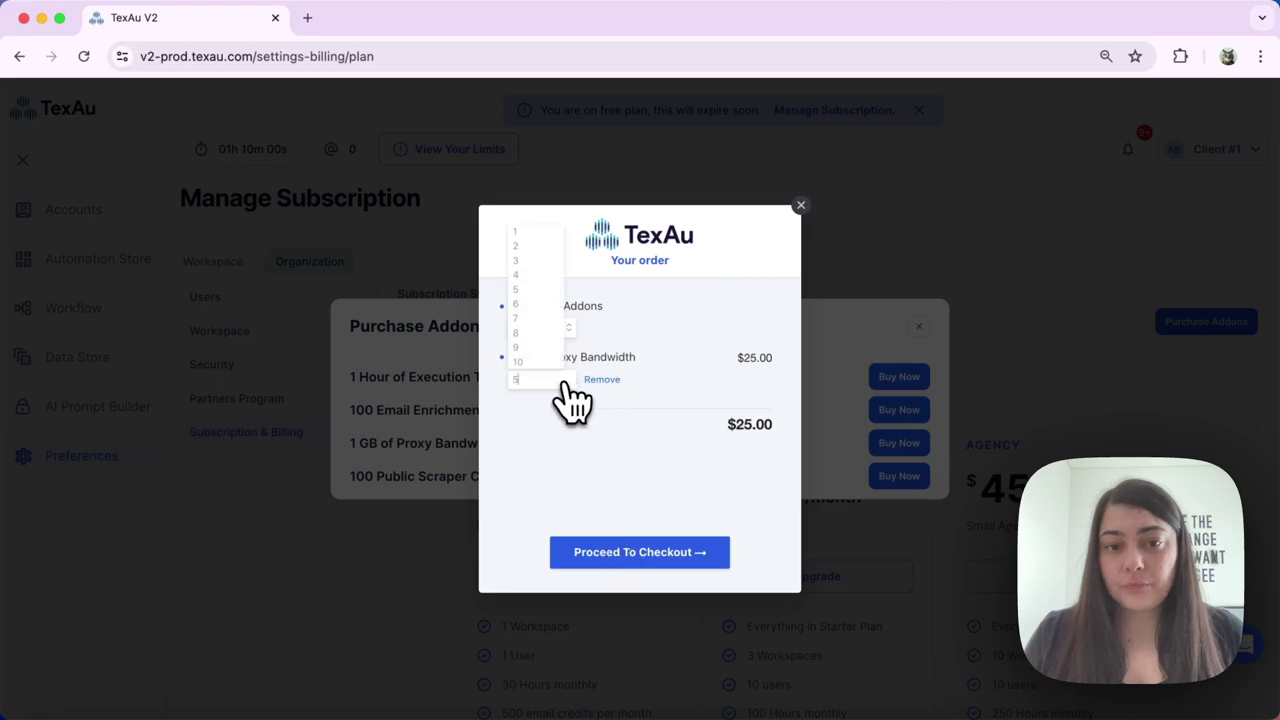
{"action": "left_click", "coordinate": [534, 266]}
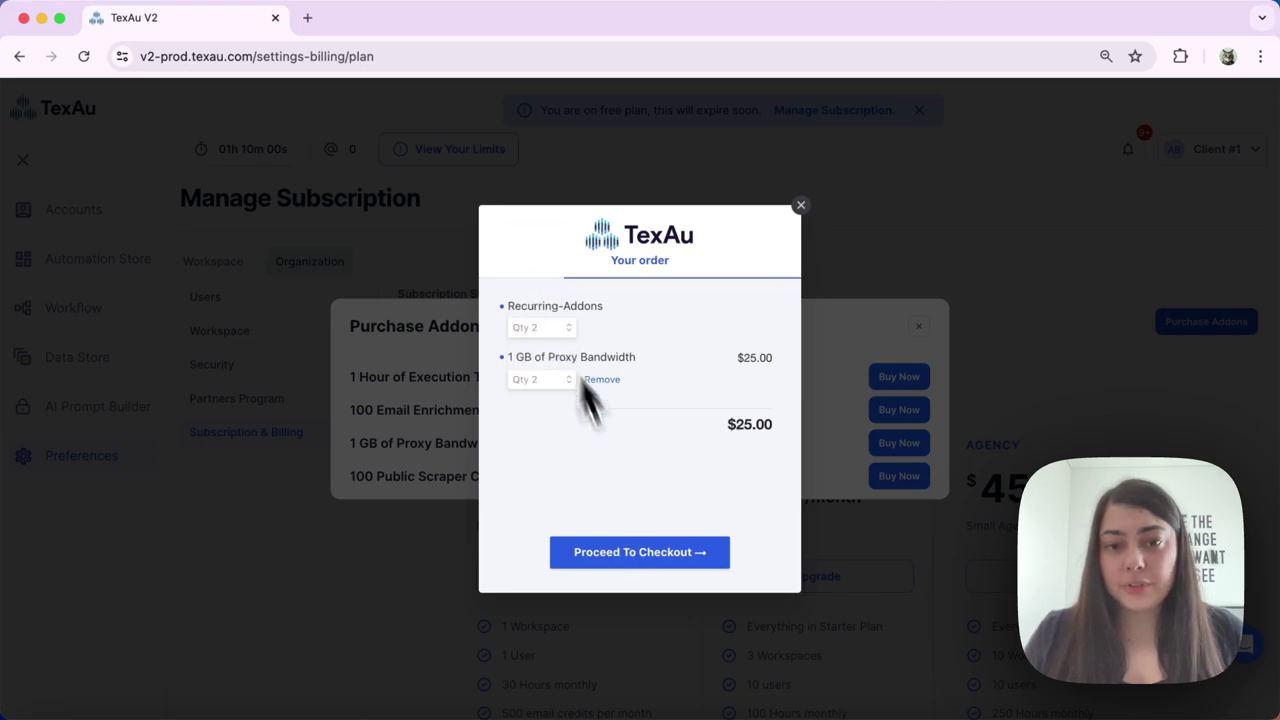
{"action": "left_click", "coordinate": [614, 557]}
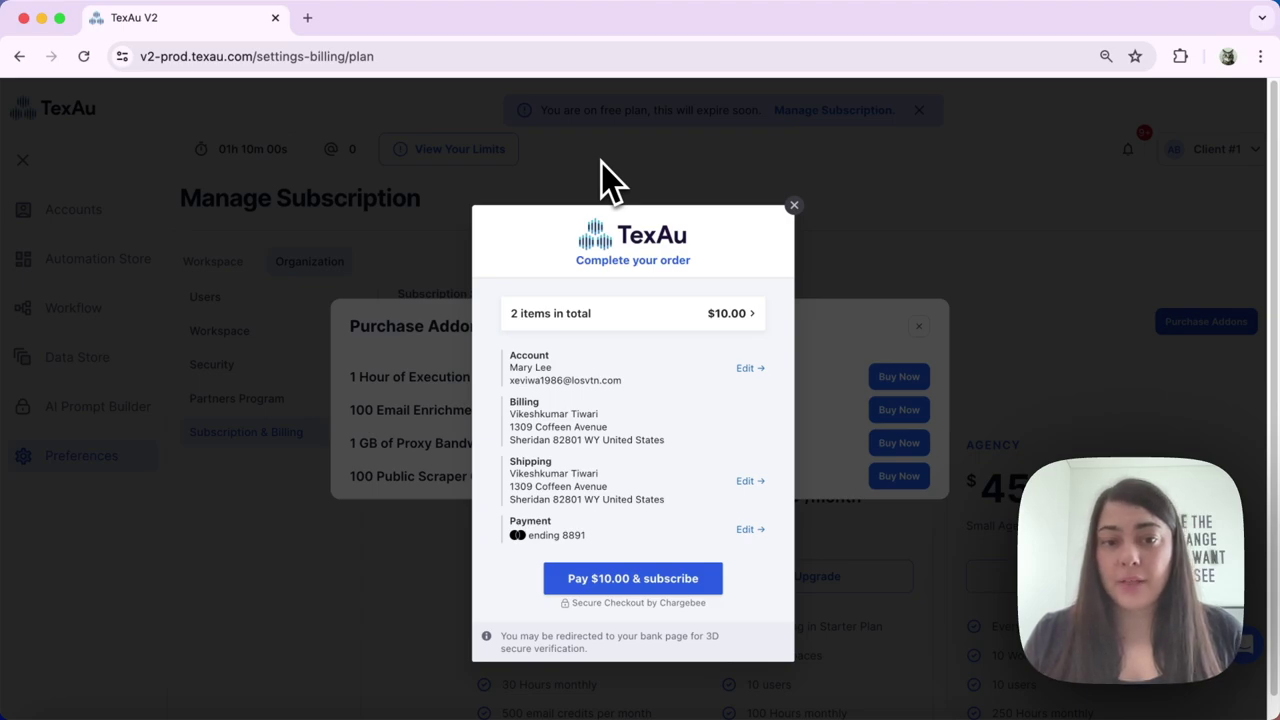
- Pay $10.00 and subscribe to complete the proxy bandwidth order
{"action": "left_click", "coordinate": [645, 585]}
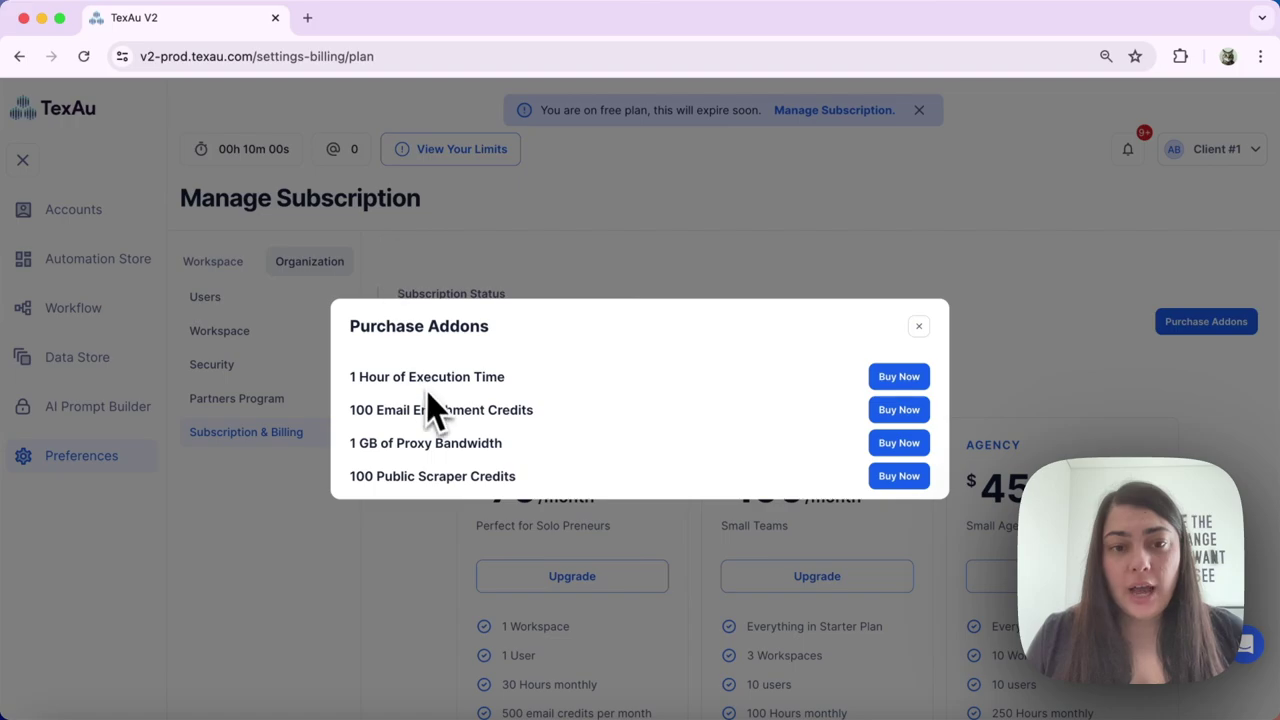
{"action": "left_click", "coordinate": [899, 477]}
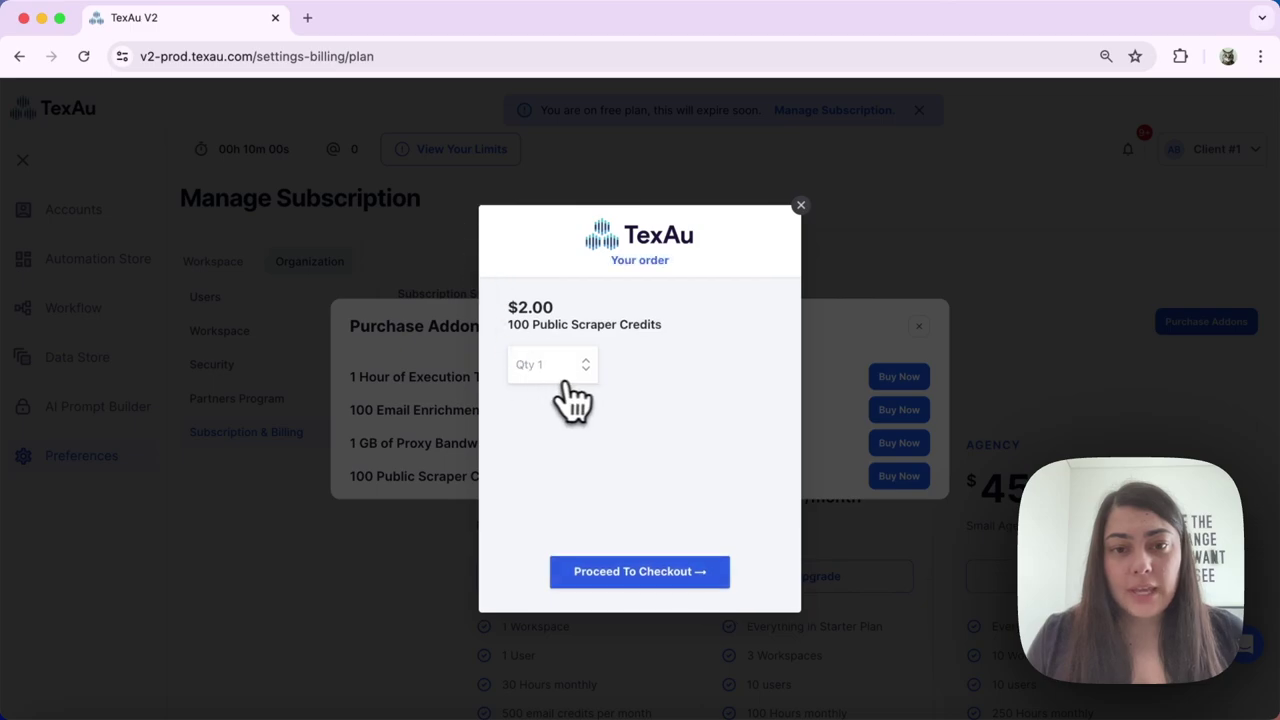
{"action": "left_click", "coordinate": [572, 384]}
{"action": "left_click", "coordinate": [522, 464]}
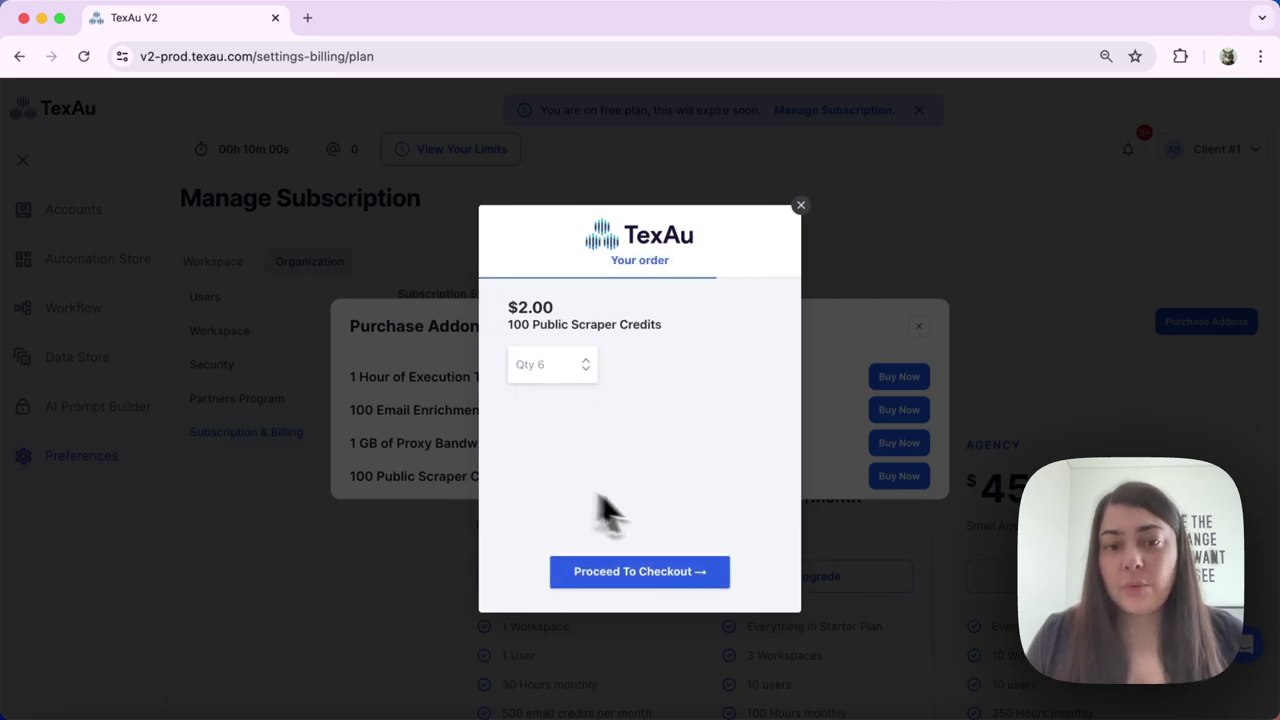
{"action": "left_click", "coordinate": [801, 206]}
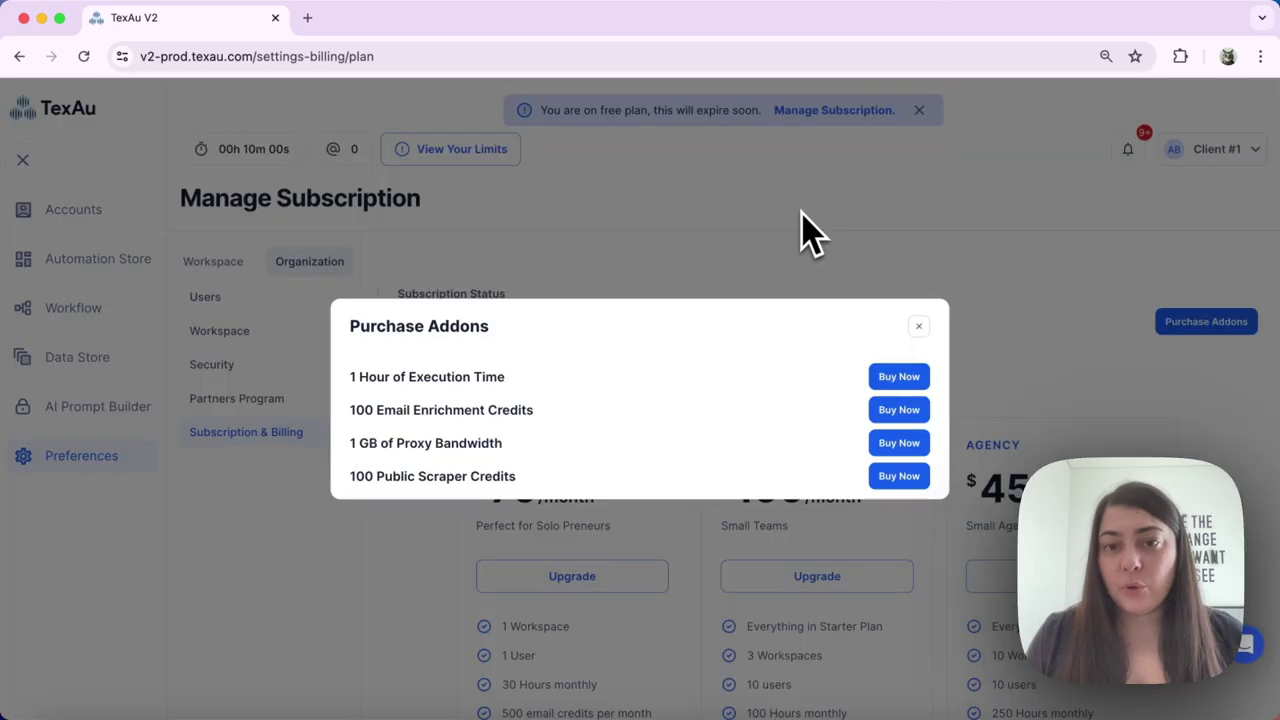
{"action": "left_click", "coordinate": [245, 232]}
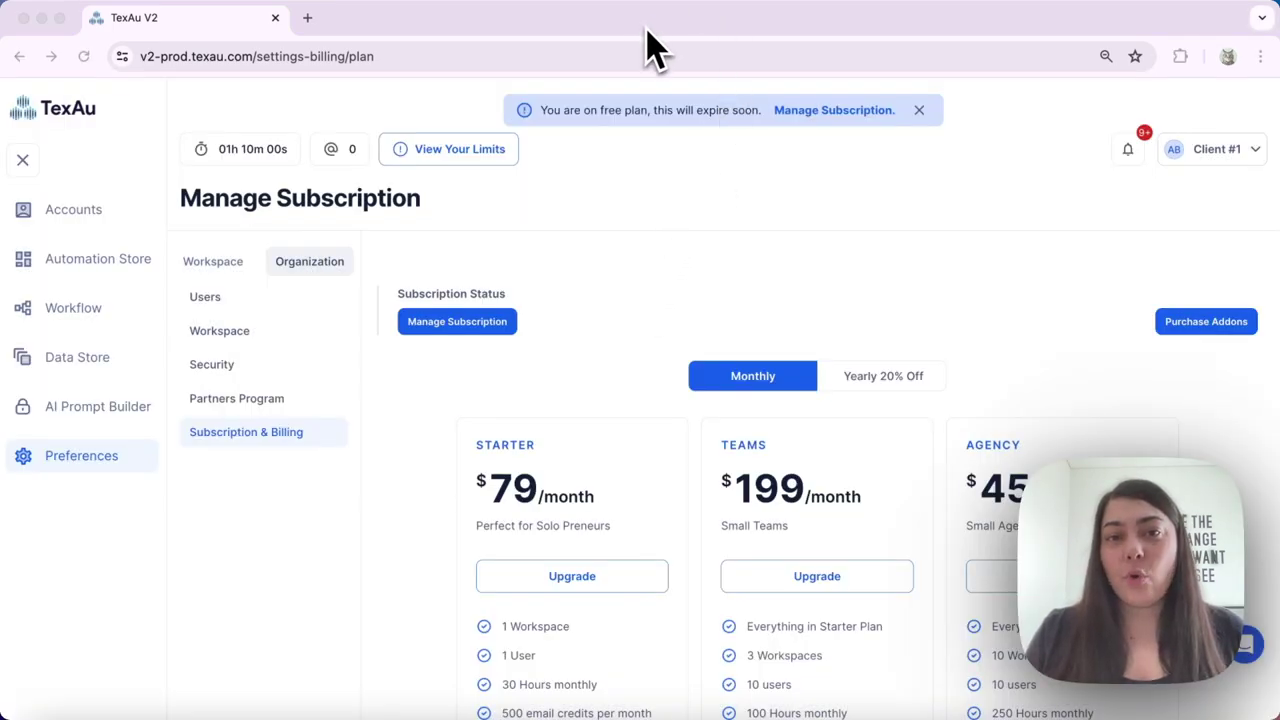
{"action": "left_click", "coordinate": [1226, 345]}
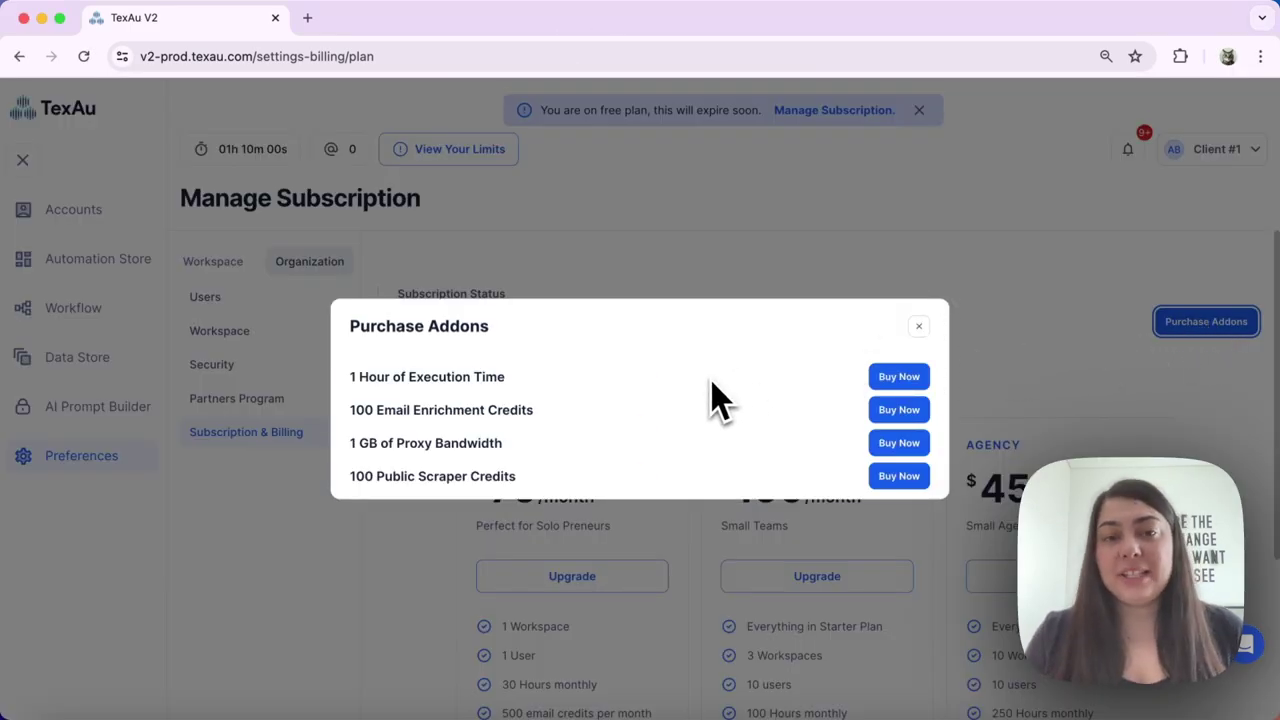